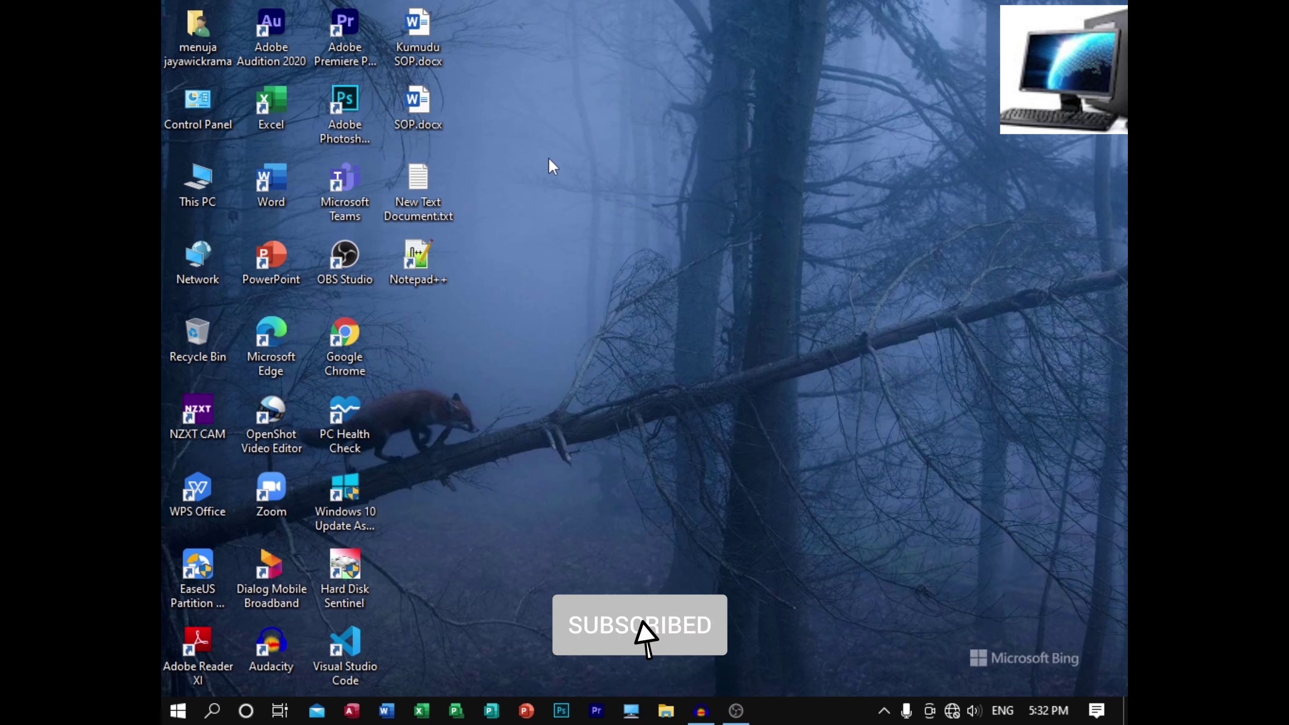
Open Settings, briefly view the Privacy page, and return to the home category grid
key(super+i)
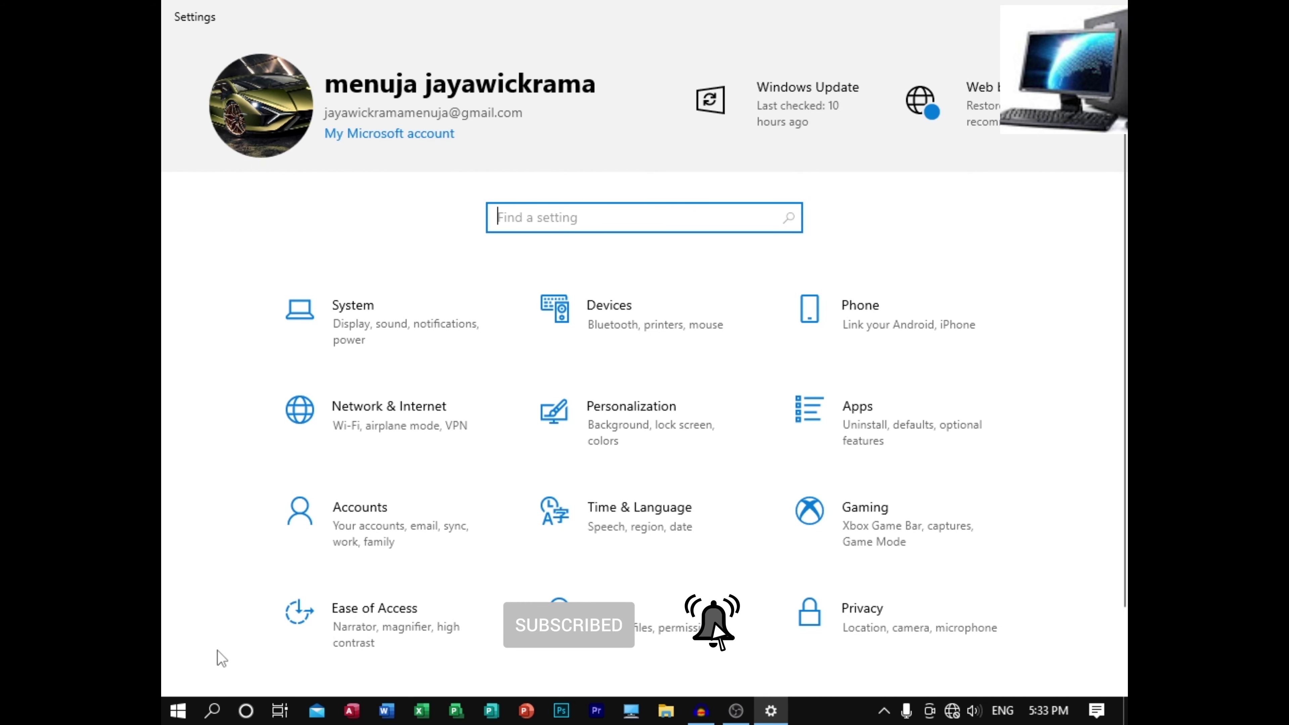
click(177, 711)
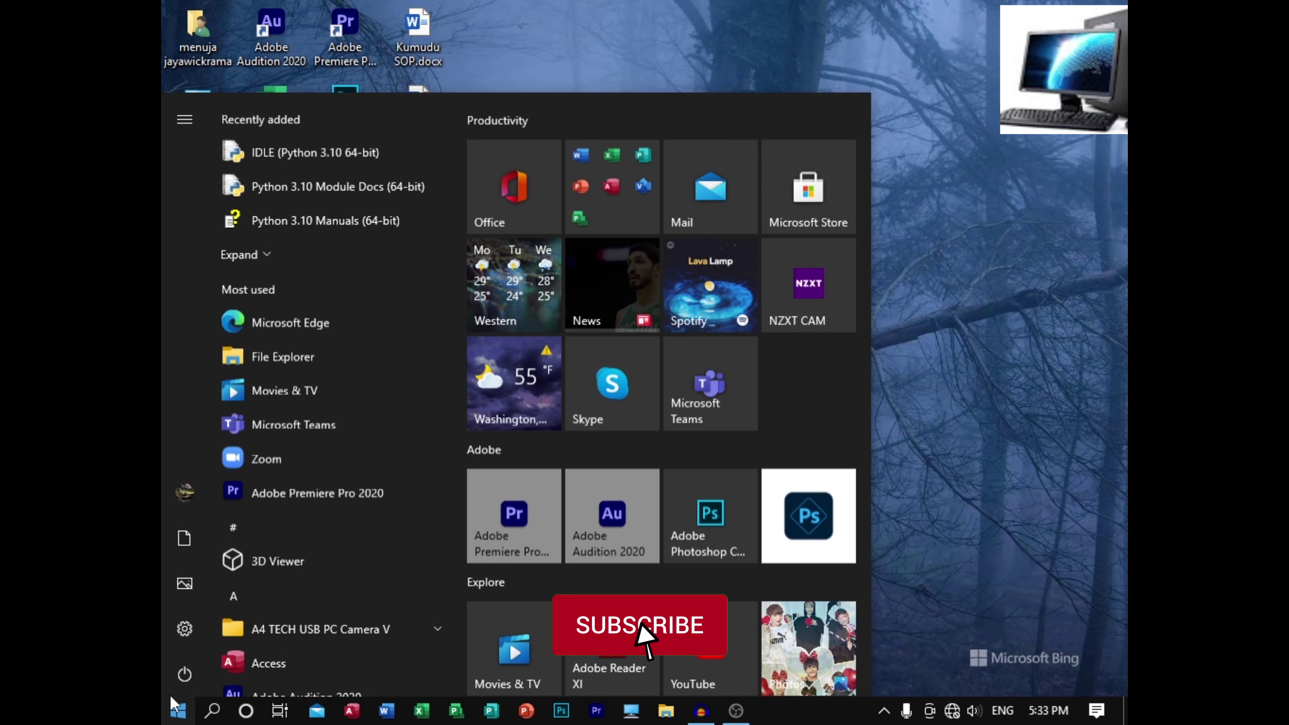
click(185, 629)
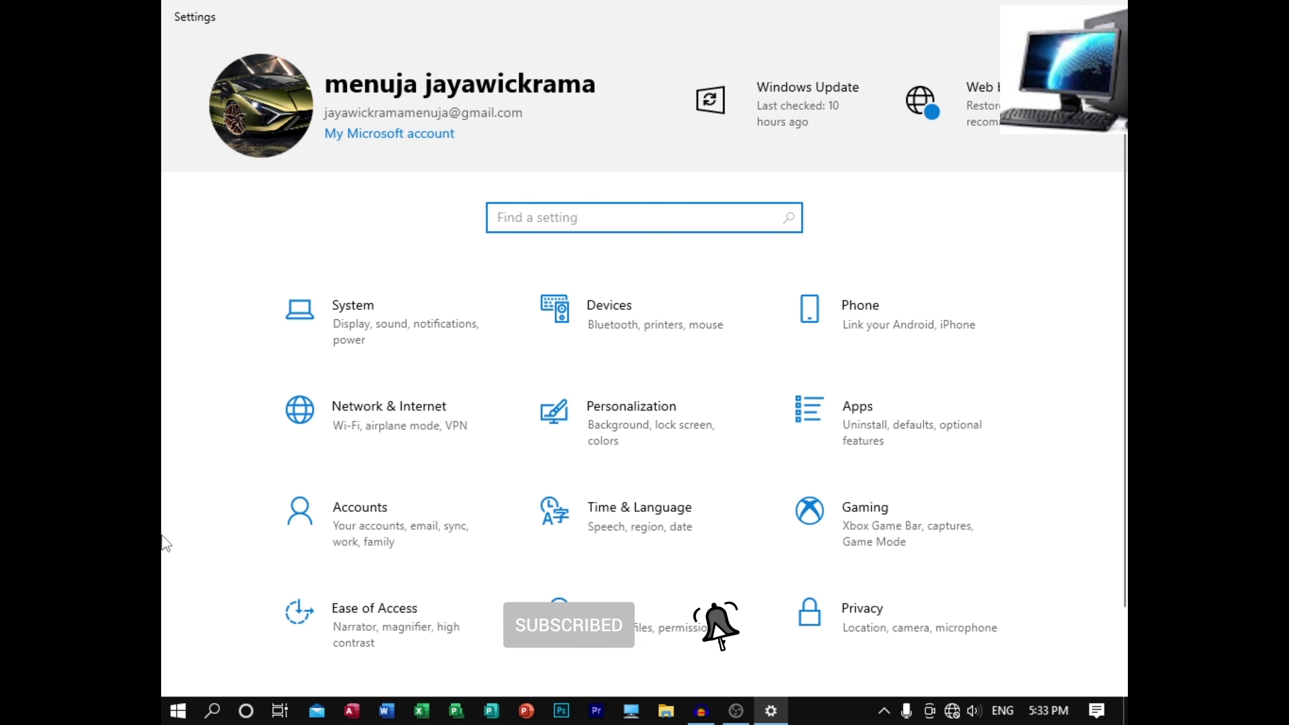
scroll(166, 563, down, 2)
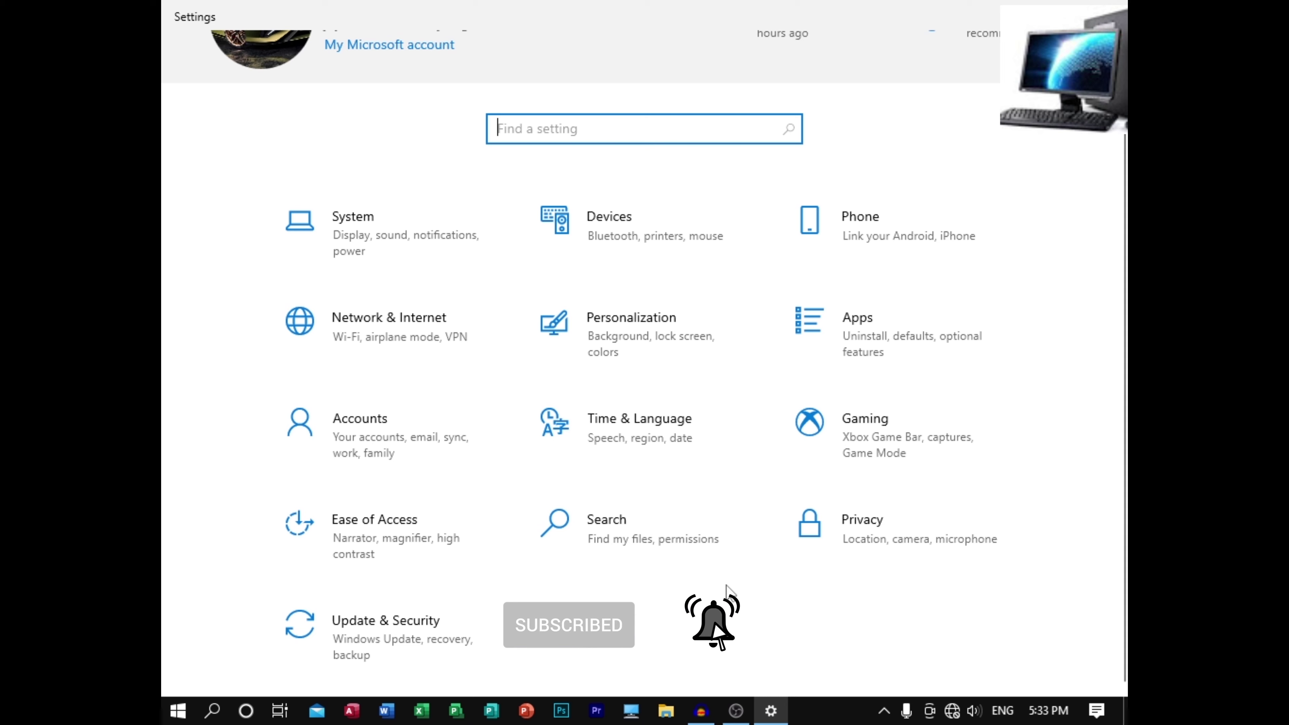
click(883, 553)
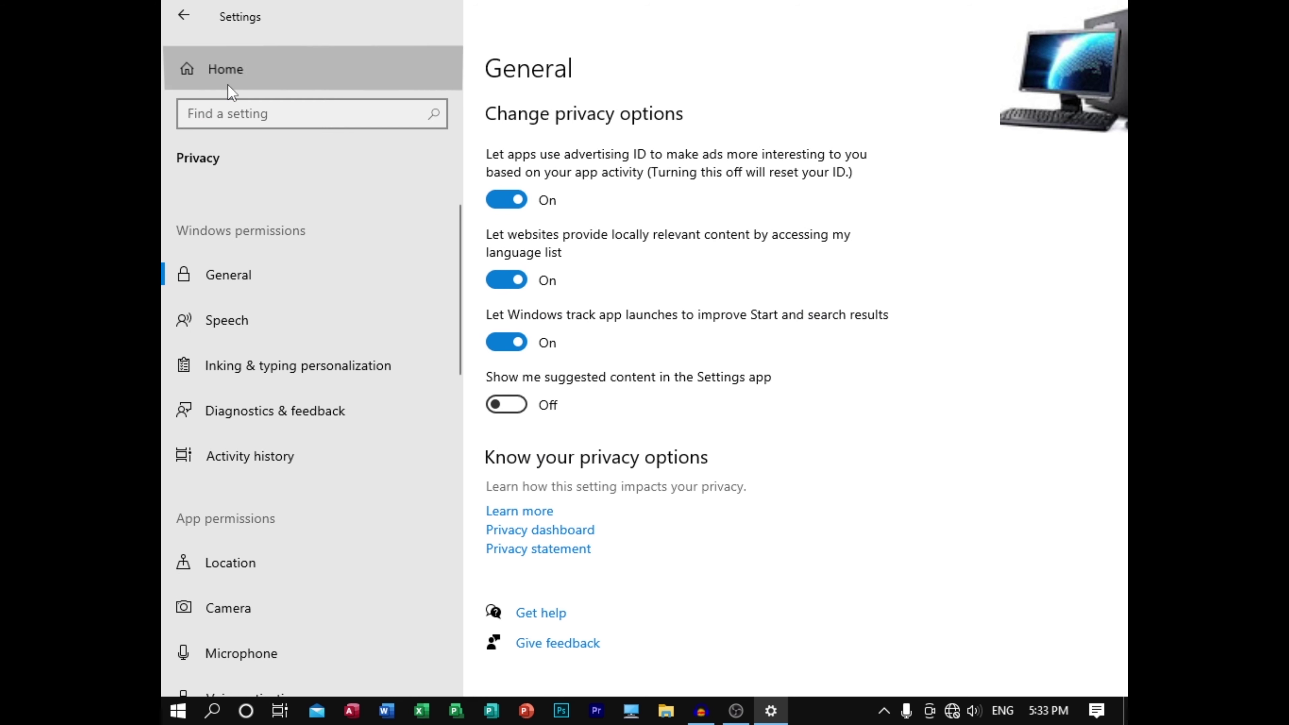
click(226, 71)
scroll(201, 552, down, 2)
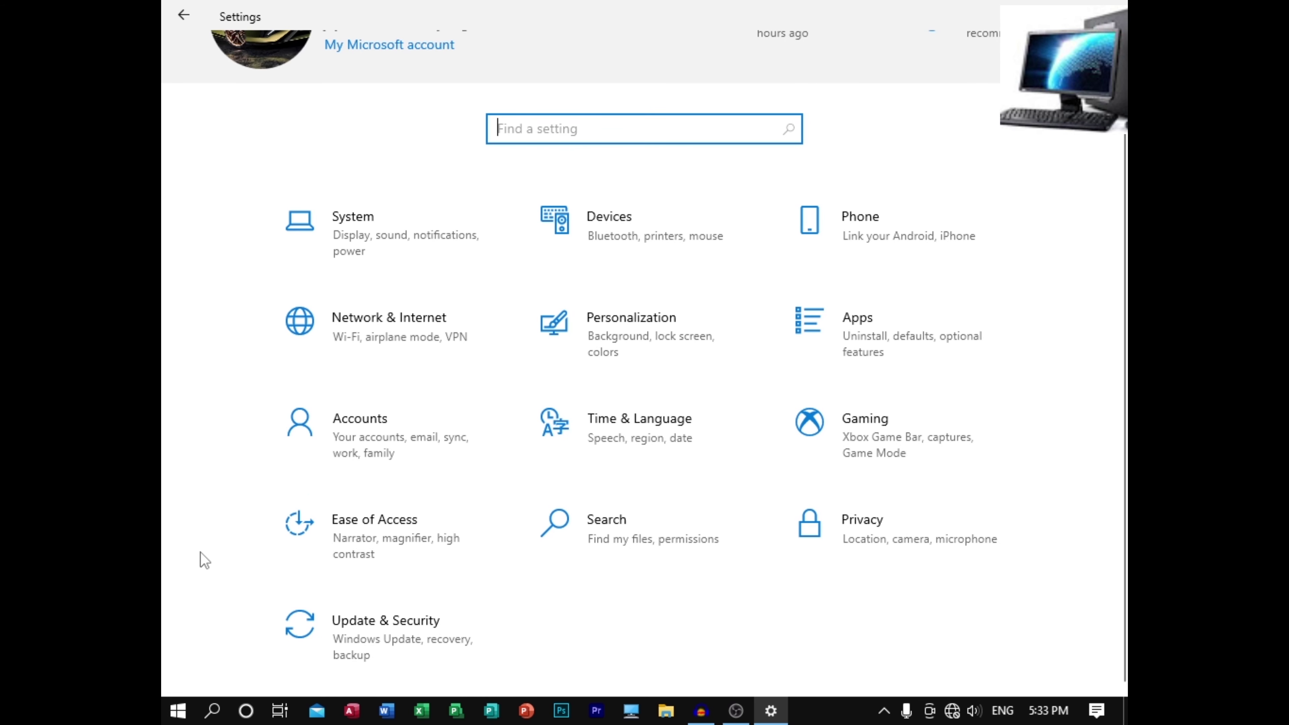
Open Ease of Access > Mouse pointer and try the largest, then the smallest, pointer size
click(351, 535)
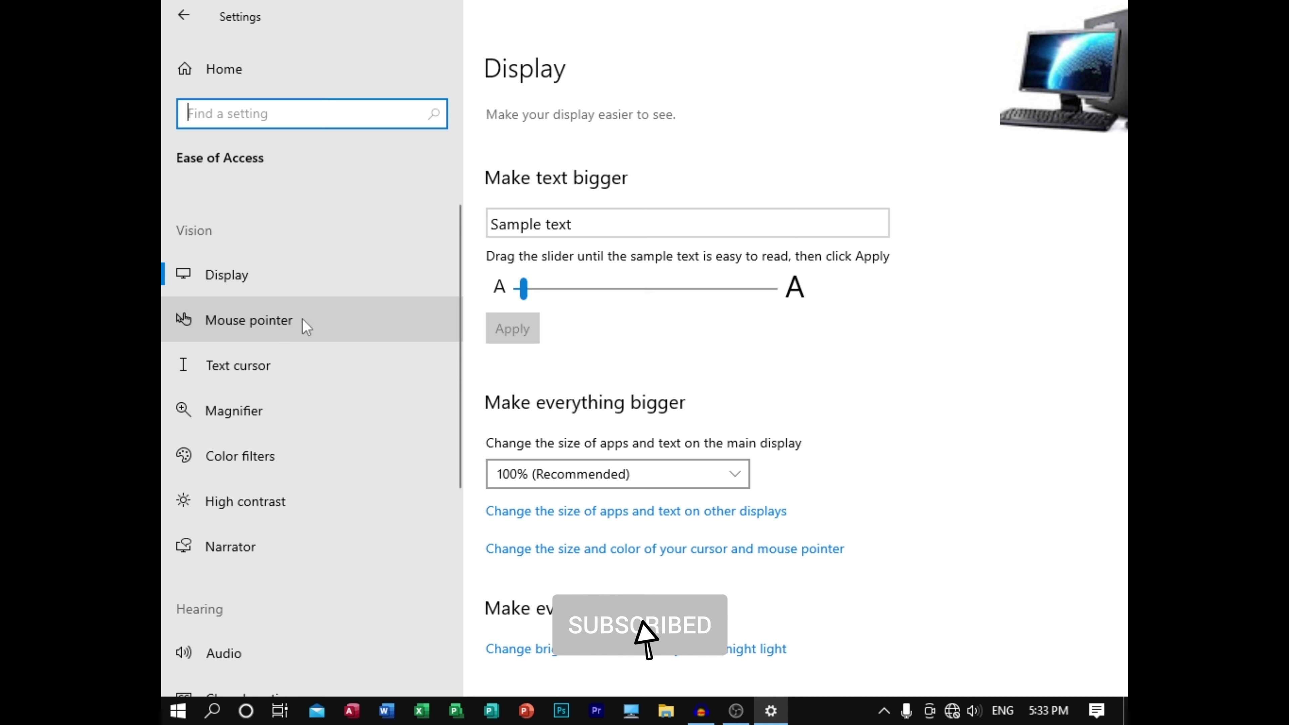
click(283, 330)
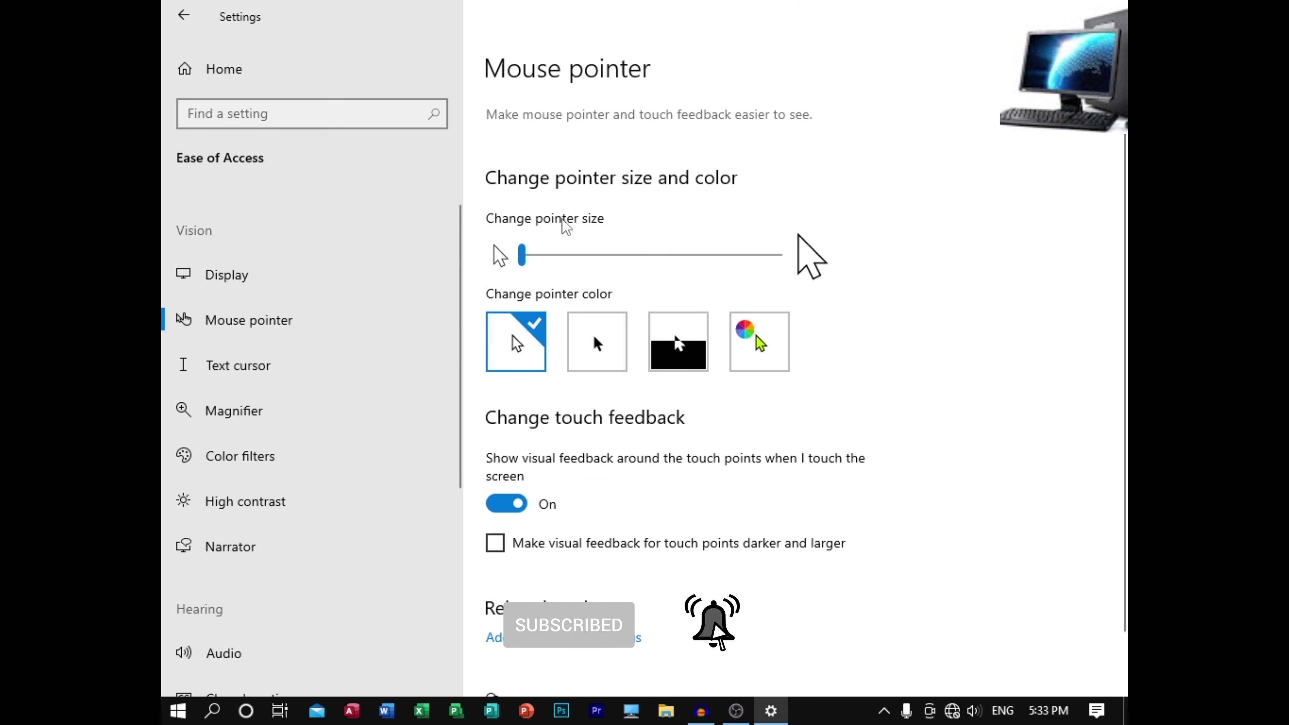
drag(523, 254, 786, 251)
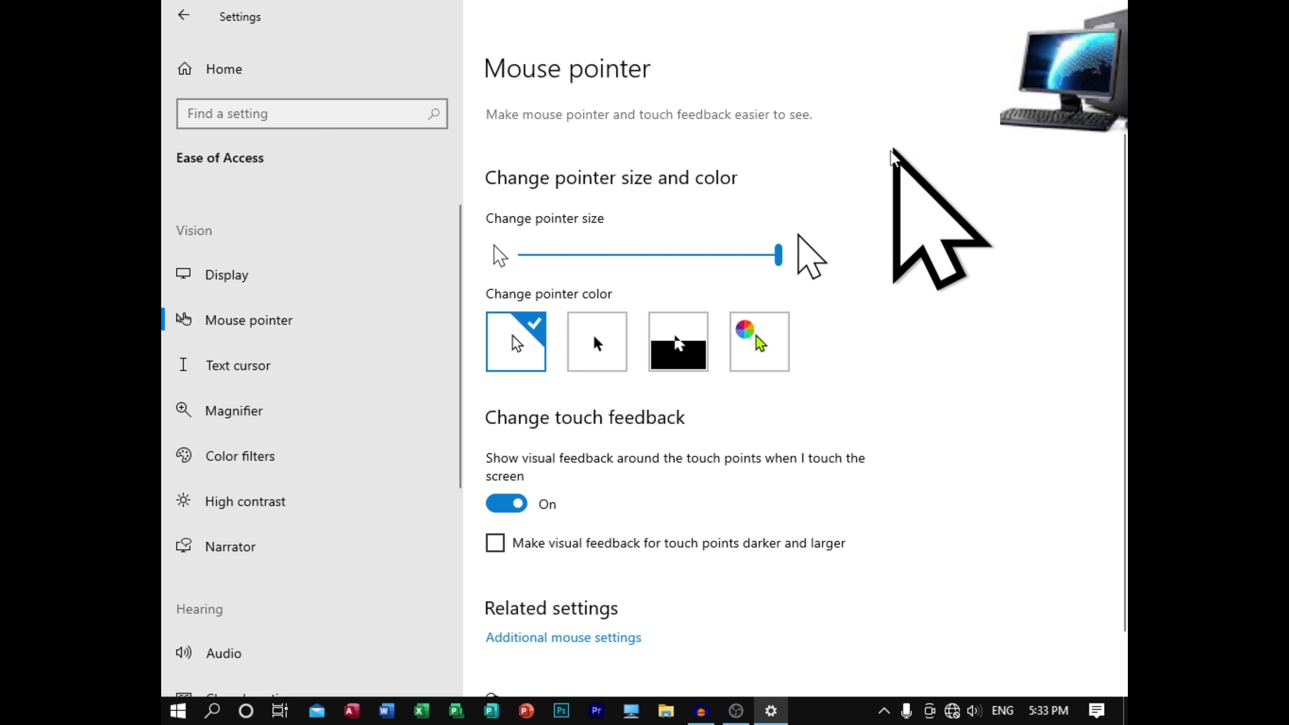
drag(778, 253, 523, 257)
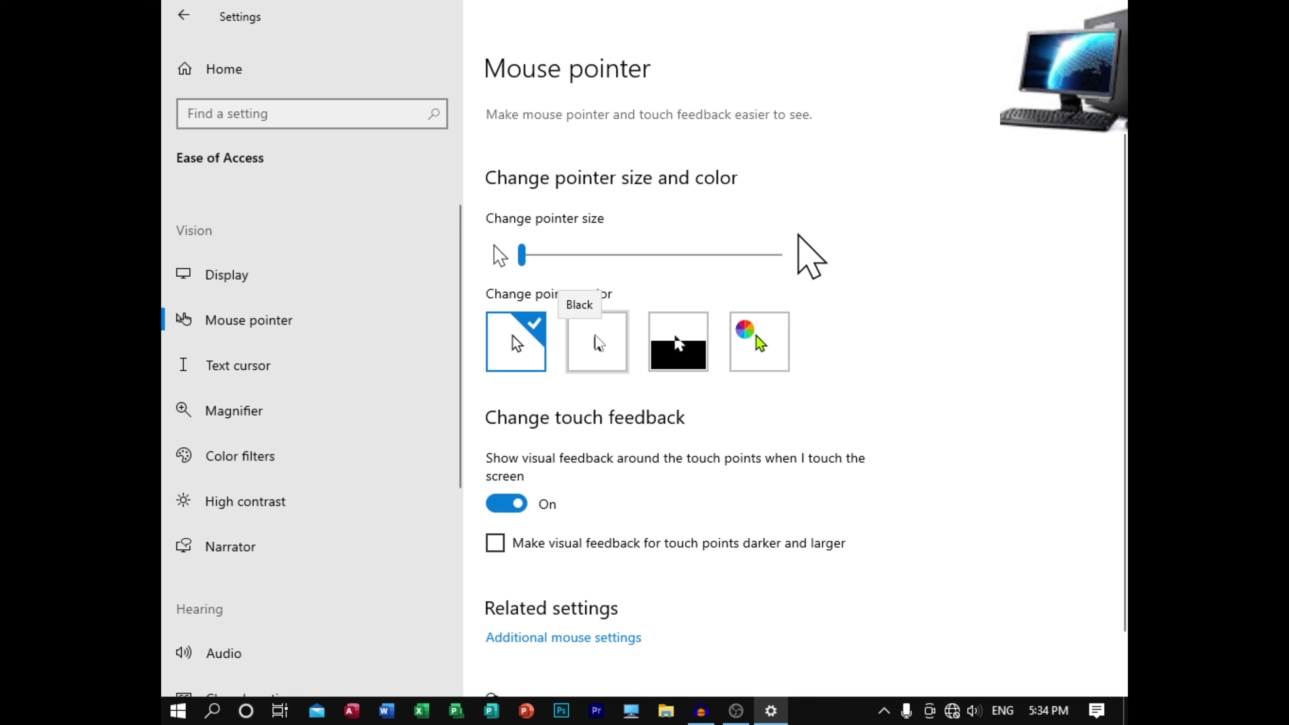
Make the pointer black and enlarge it to a medium-large size
click(595, 339)
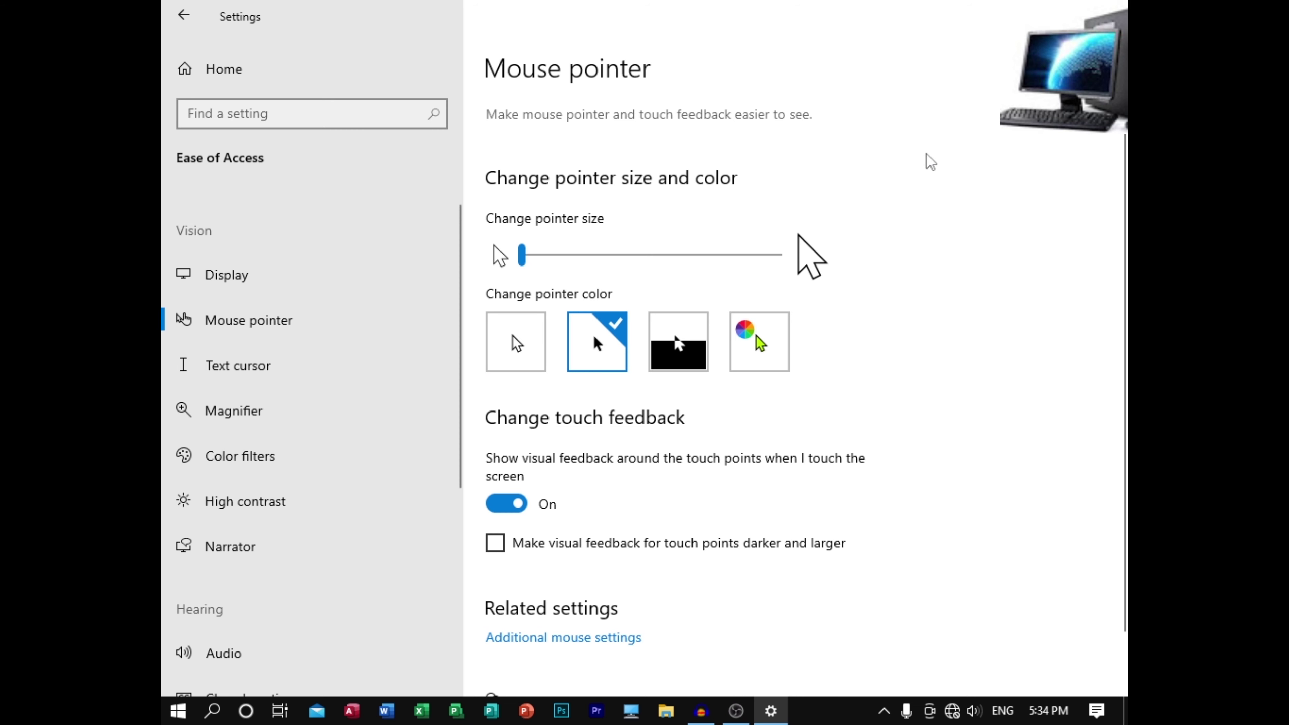
drag(652, 262, 687, 256)
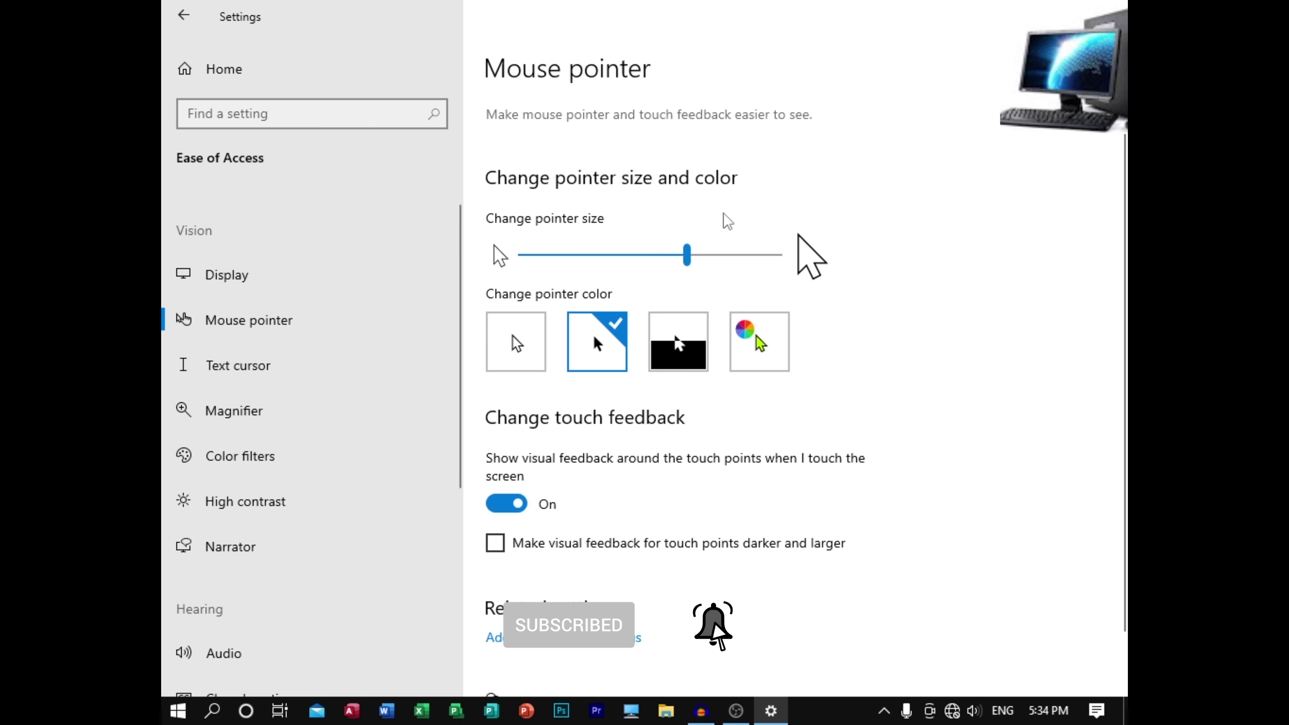
click(724, 256)
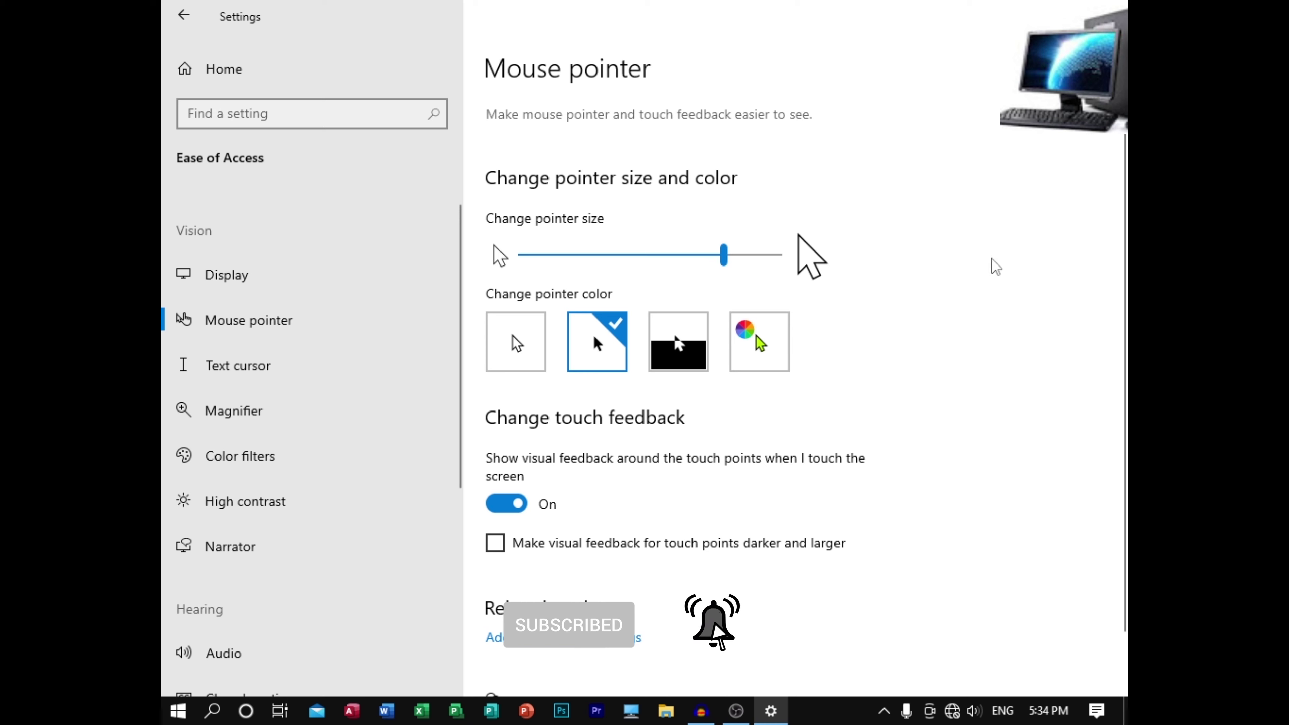
Apply a custom pure red pointer colour from the colour picker
click(779, 329)
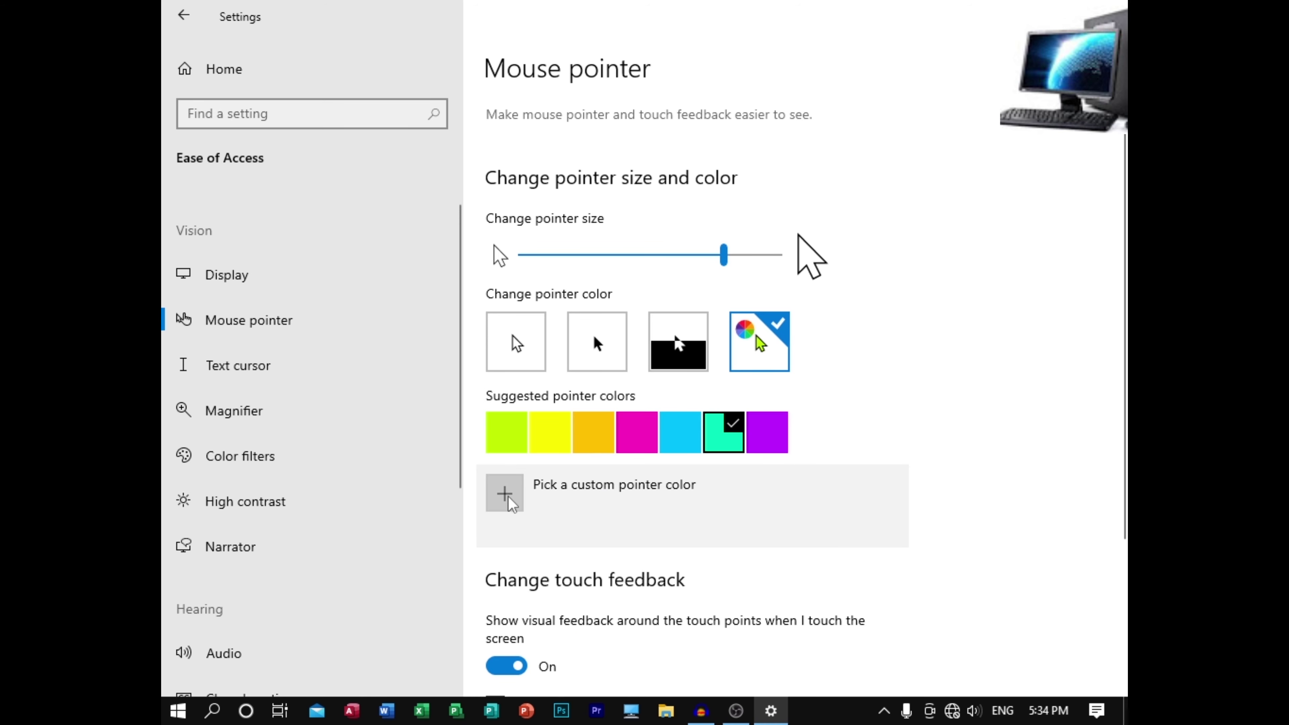
click(509, 499)
drag(726, 218, 781, 122)
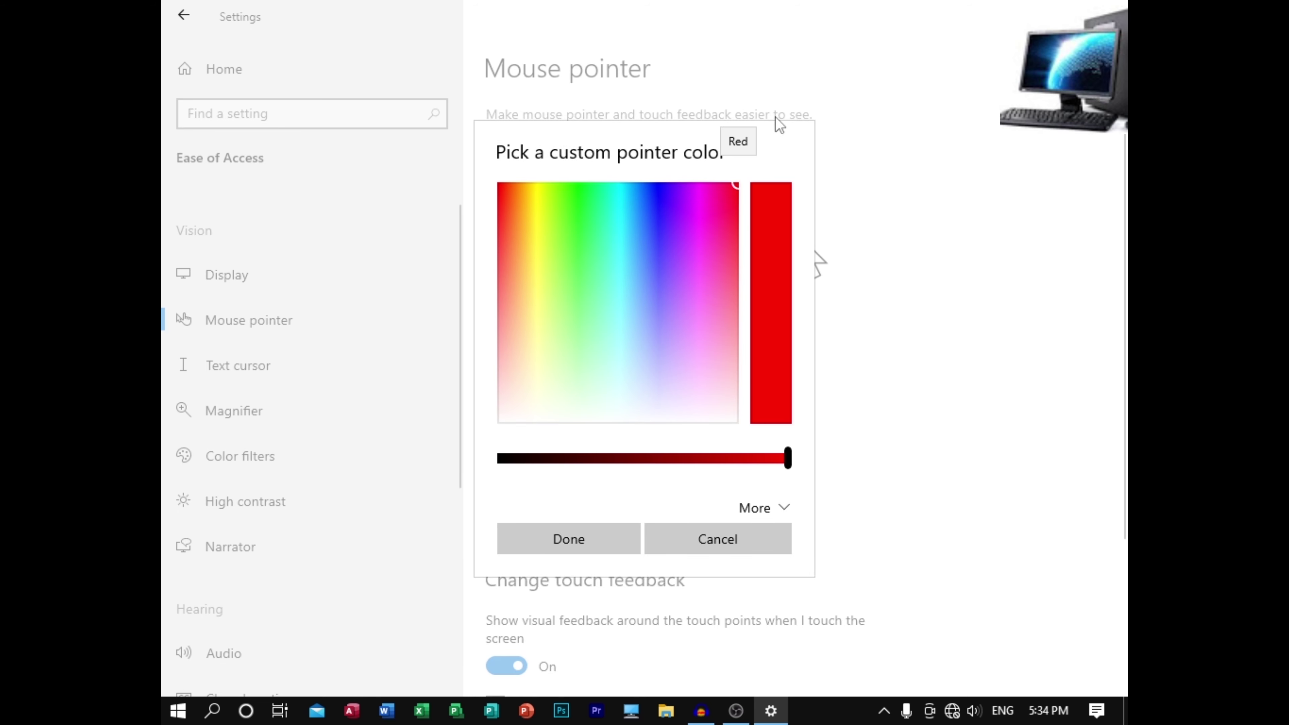
click(578, 541)
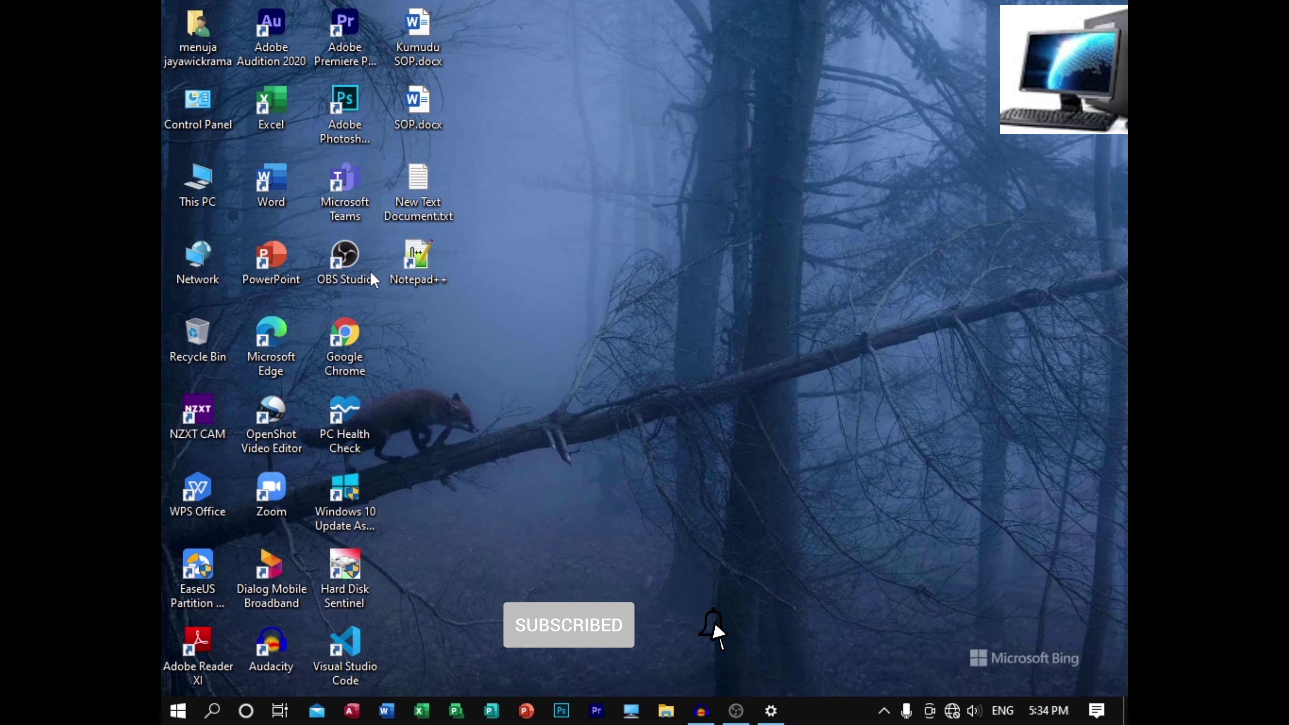
Open File Explorer, view drive D:, and close the window
key(super+e)
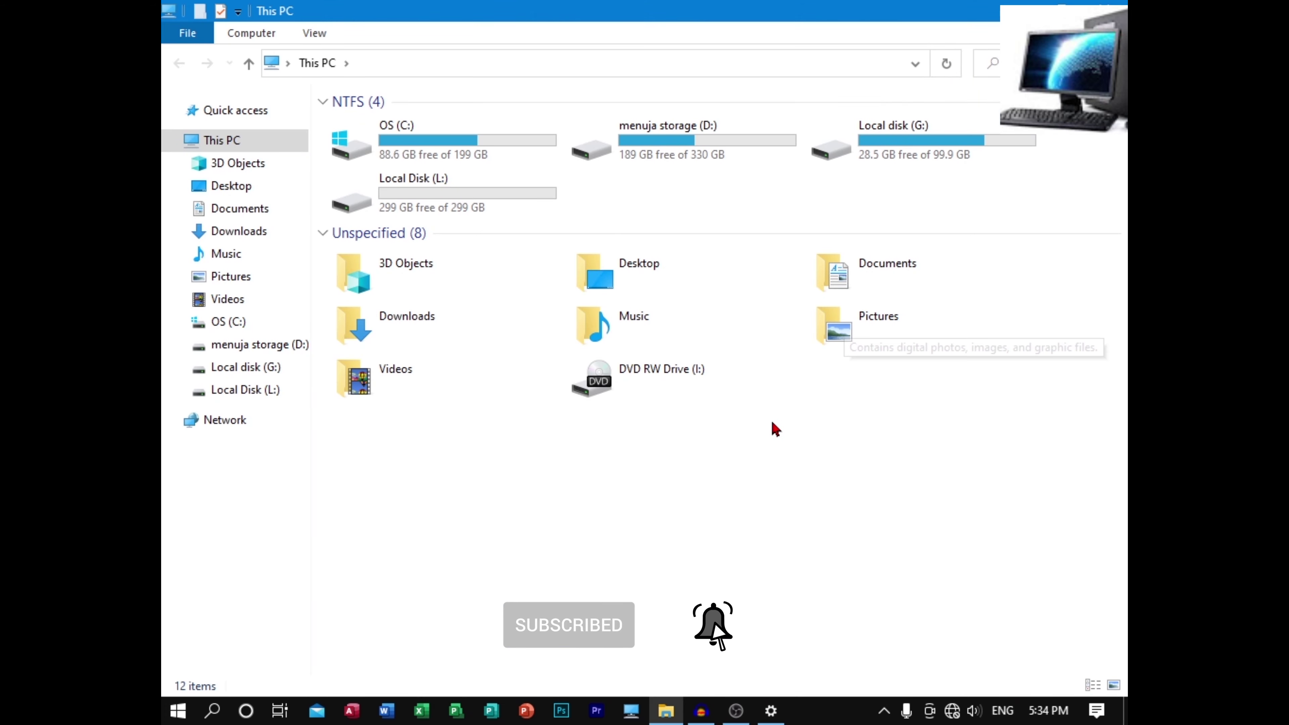
double_click(692, 155)
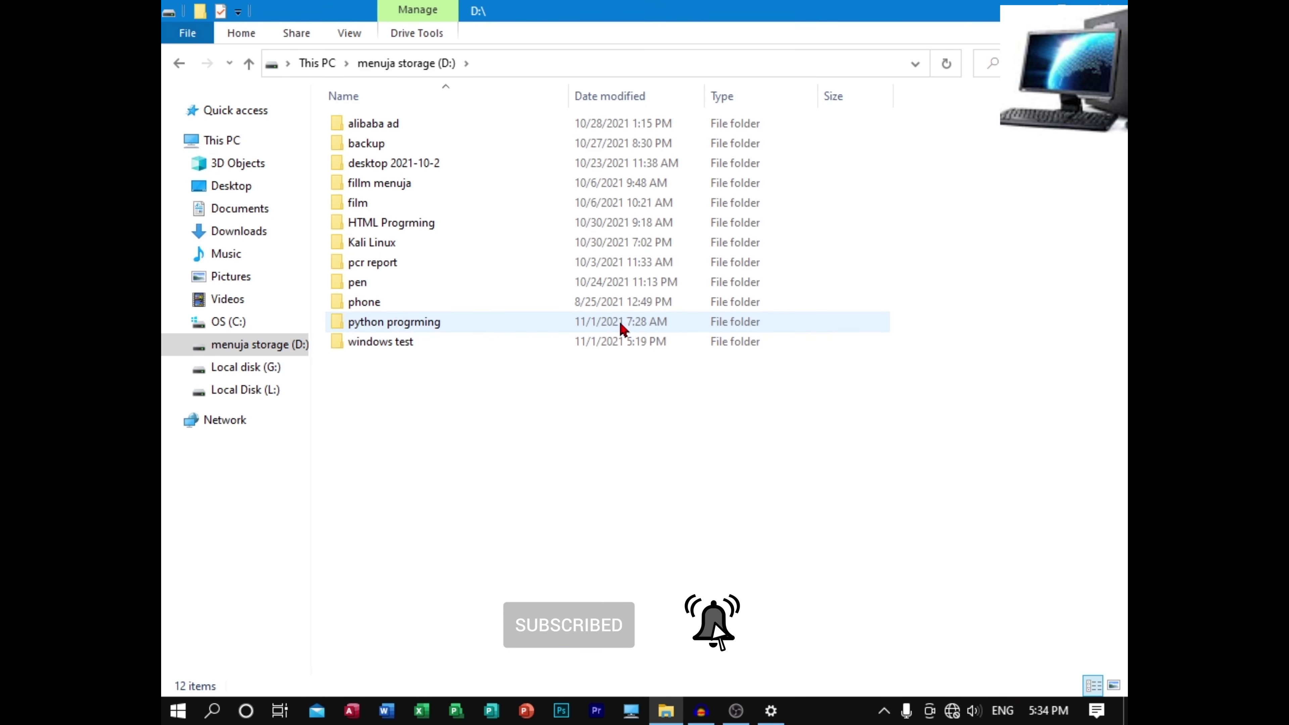
click(1115, 3)
Refresh the desktop and bring the Settings window back to the front
right_click(651, 356)
click(756, 404)
click(772, 711)
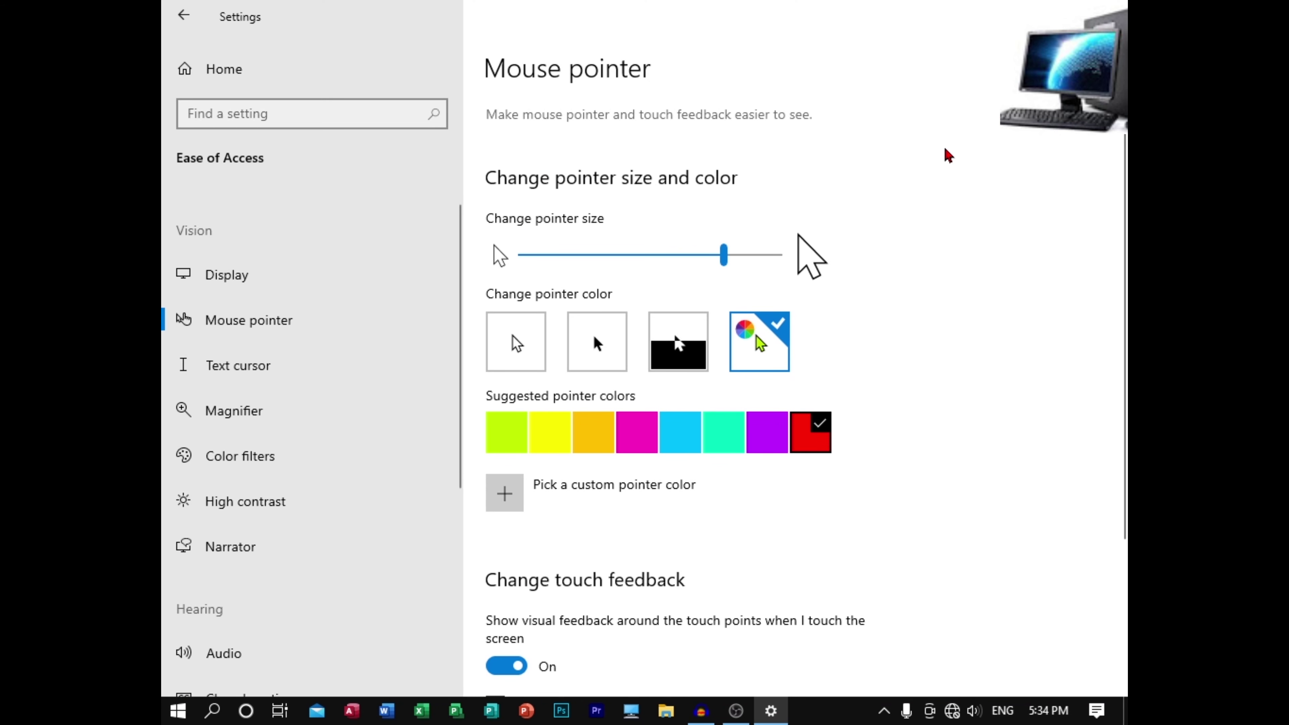
Shrink the pointer size back to 1
drag(666, 260, 523, 260)
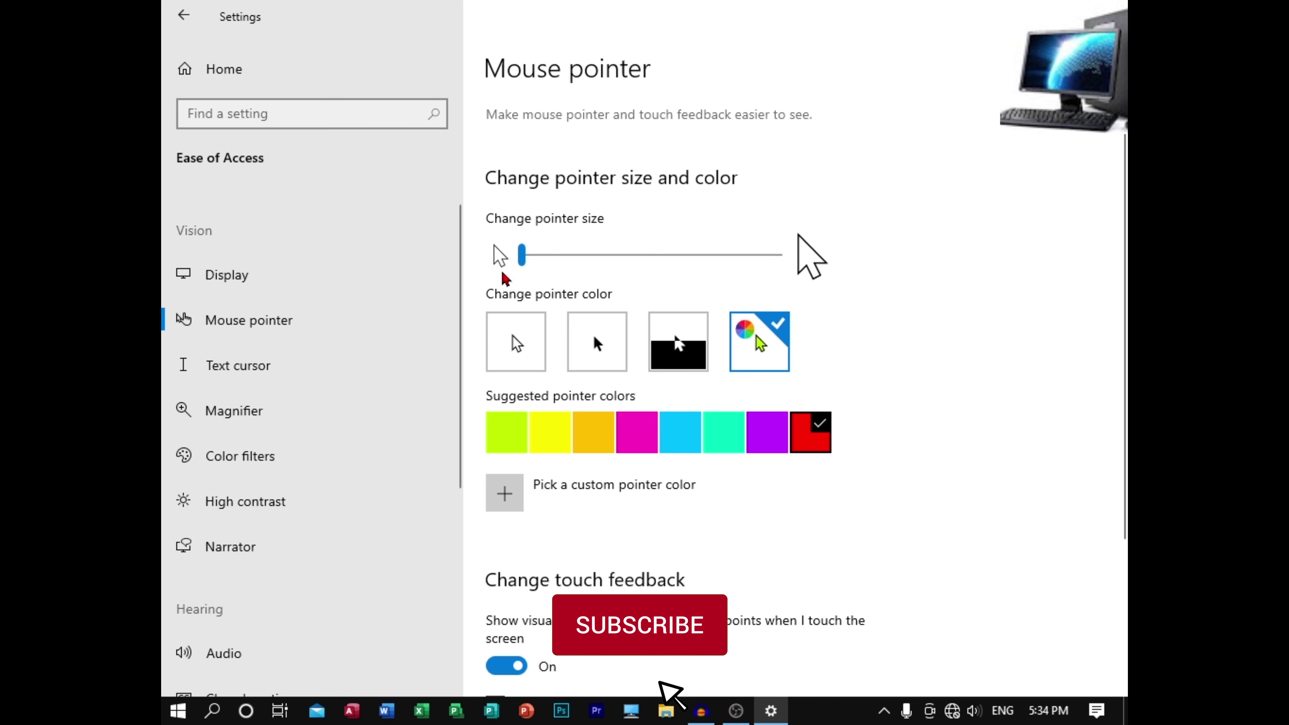
click(536, 258)
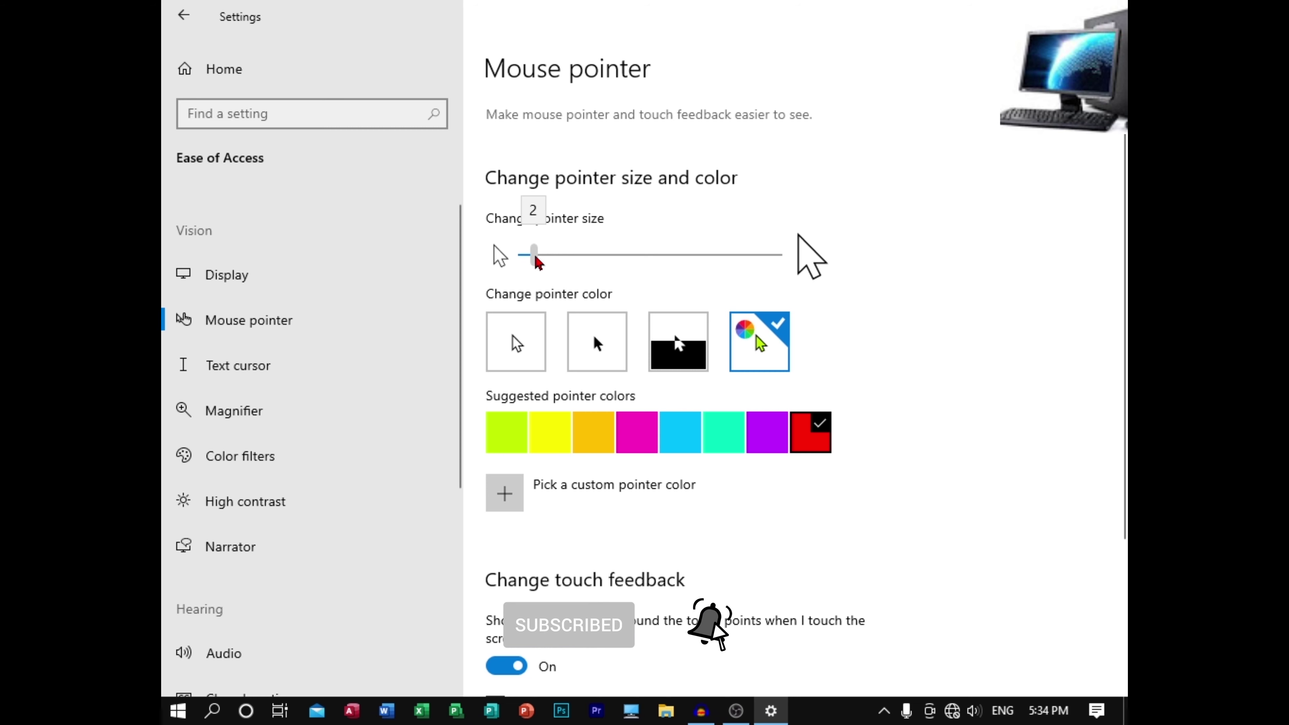
drag(537, 258, 514, 257)
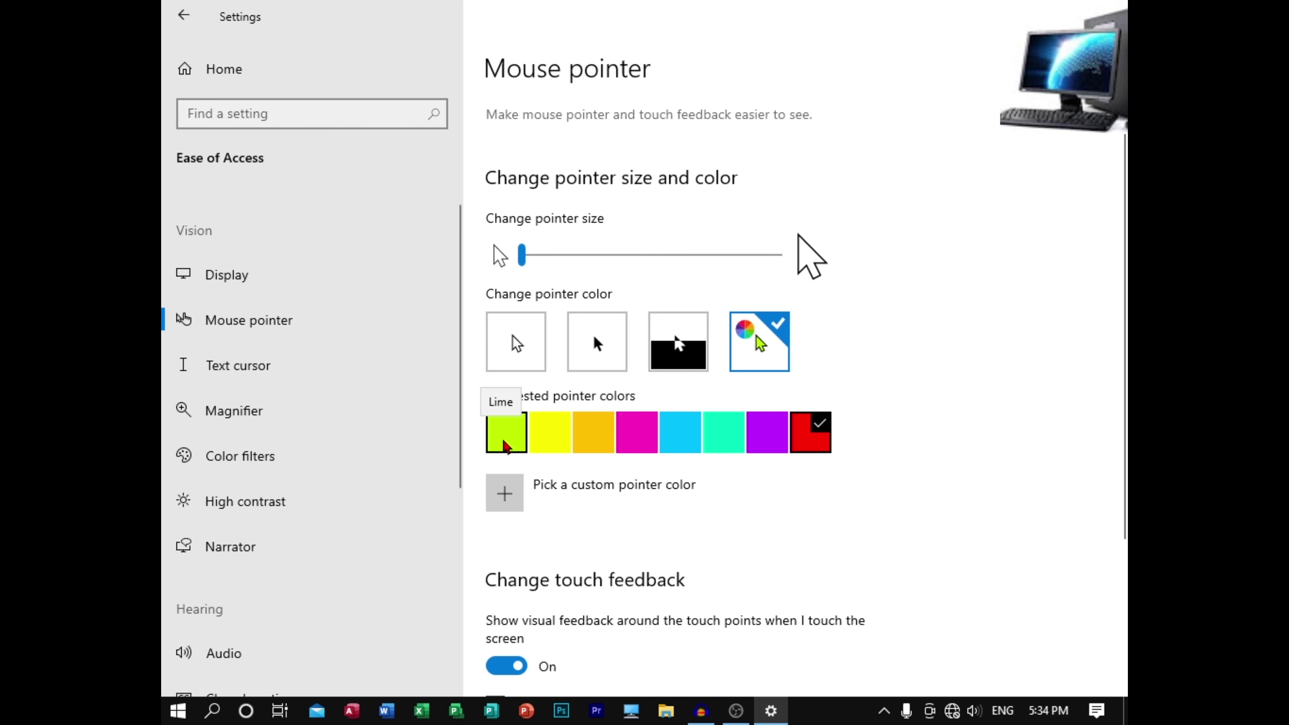
Colour the pointer lime, set a medium size, then switch to the yellow suggested colour
click(506, 446)
click(651, 256)
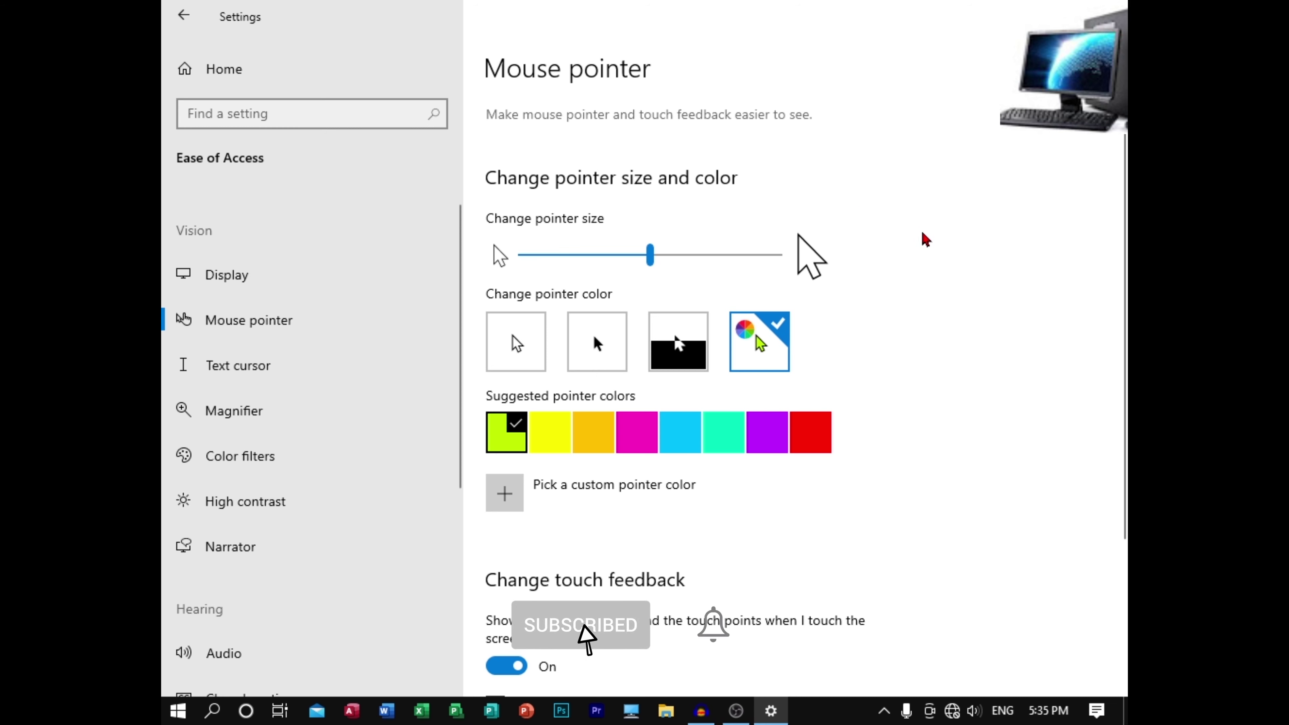
click(551, 418)
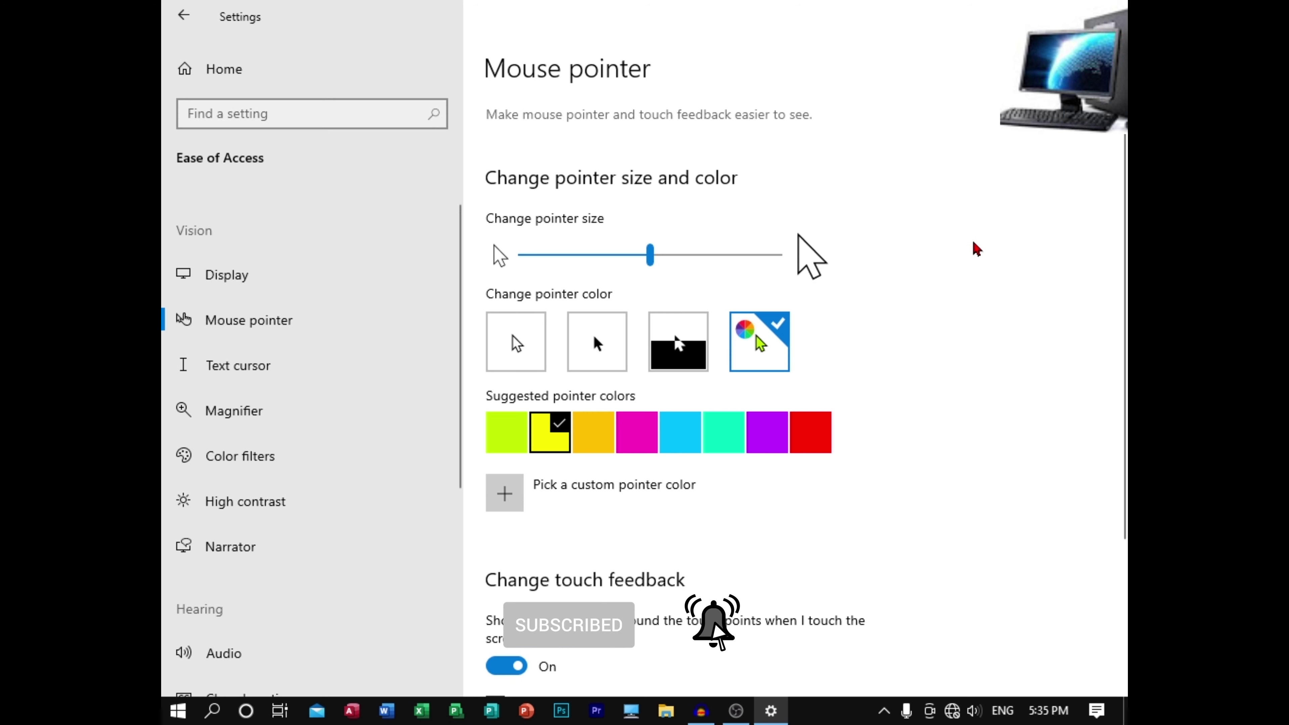